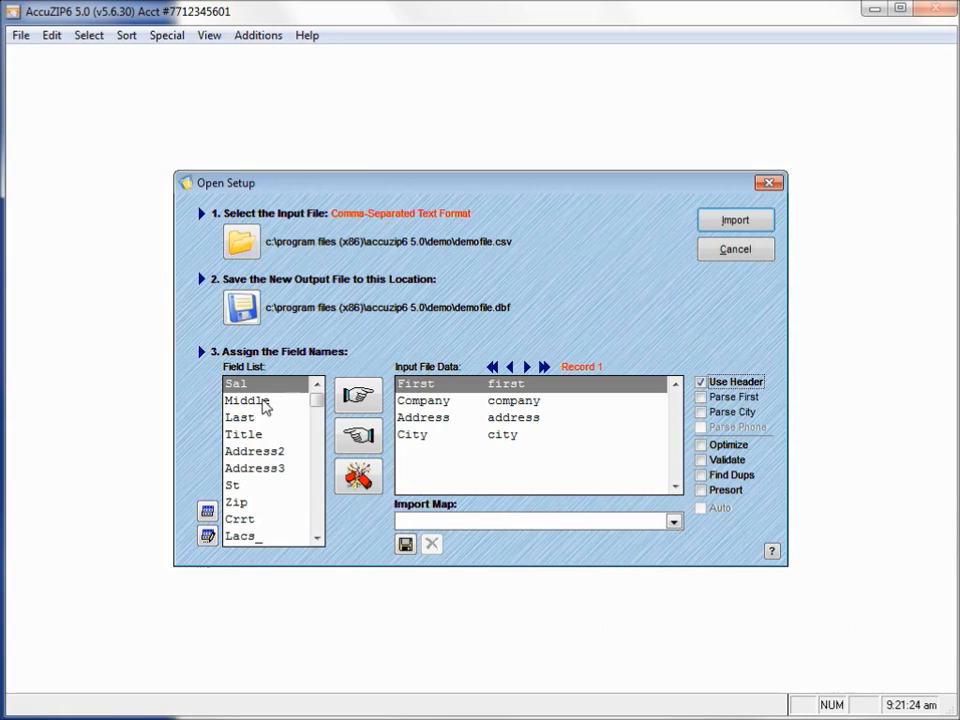
Step: Examine the default field names available for mapping demofile.csv, and close the import setup without importing
left_click(316, 540)
left_click(316, 540)
left_click(316, 540)
left_click(316, 540)
left_click(316, 540)
left_click(316, 540)
left_click(316, 540)
left_click(316, 540)
left_click(316, 540)
left_click(316, 540)
left_click(316, 540)
left_click(316, 540)
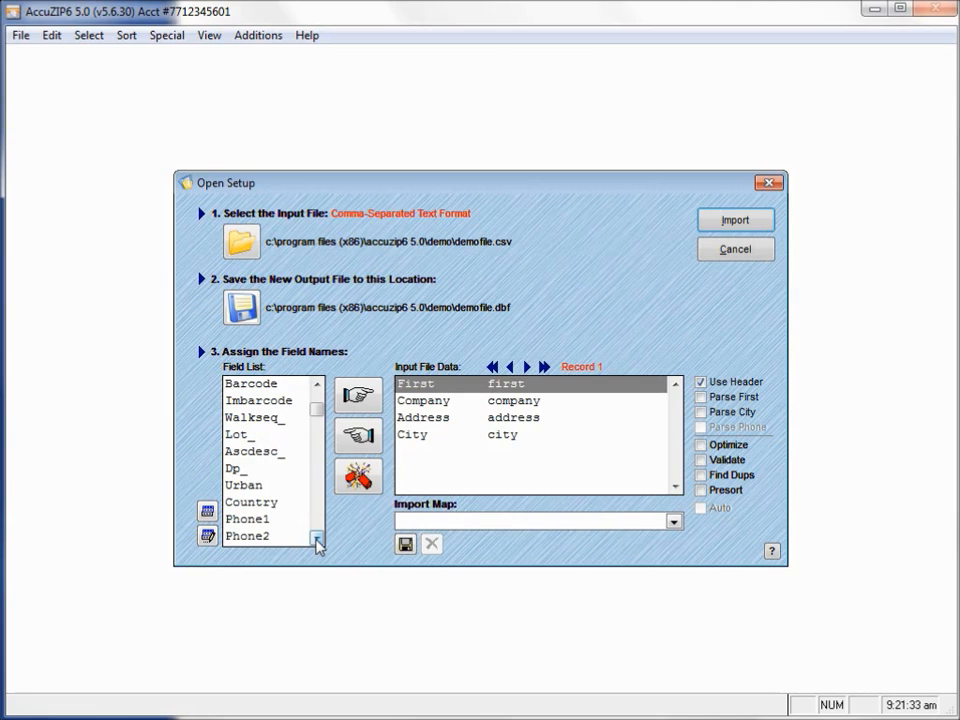
left_click(316, 401)
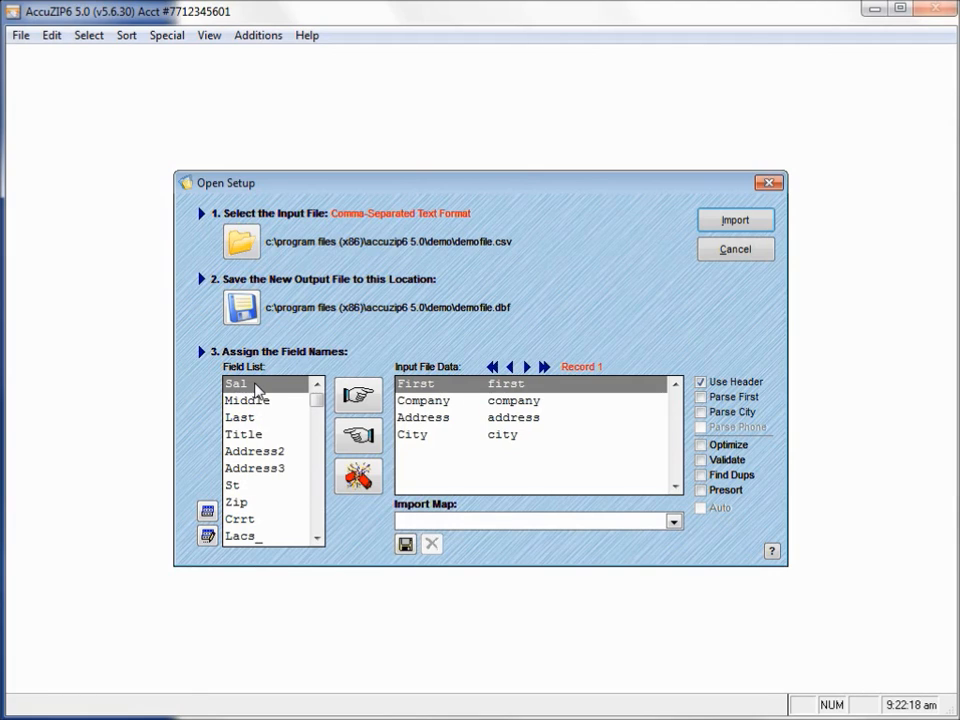
left_click(769, 184)
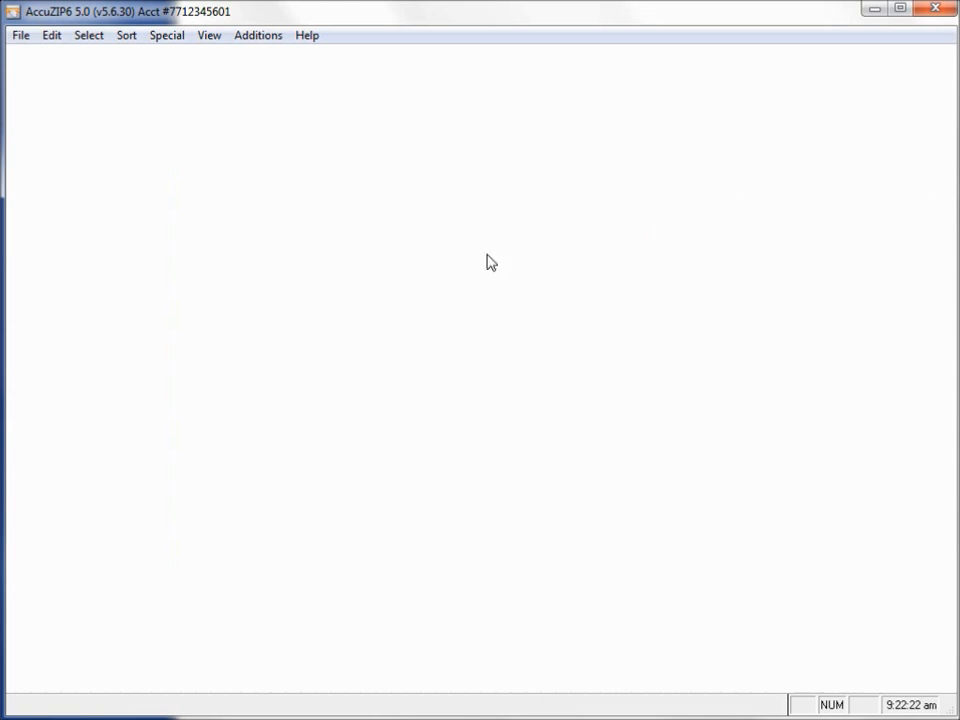
Step: In the default field names and attributes for new databases, set the width of the sal field to 50
left_click(26, 38)
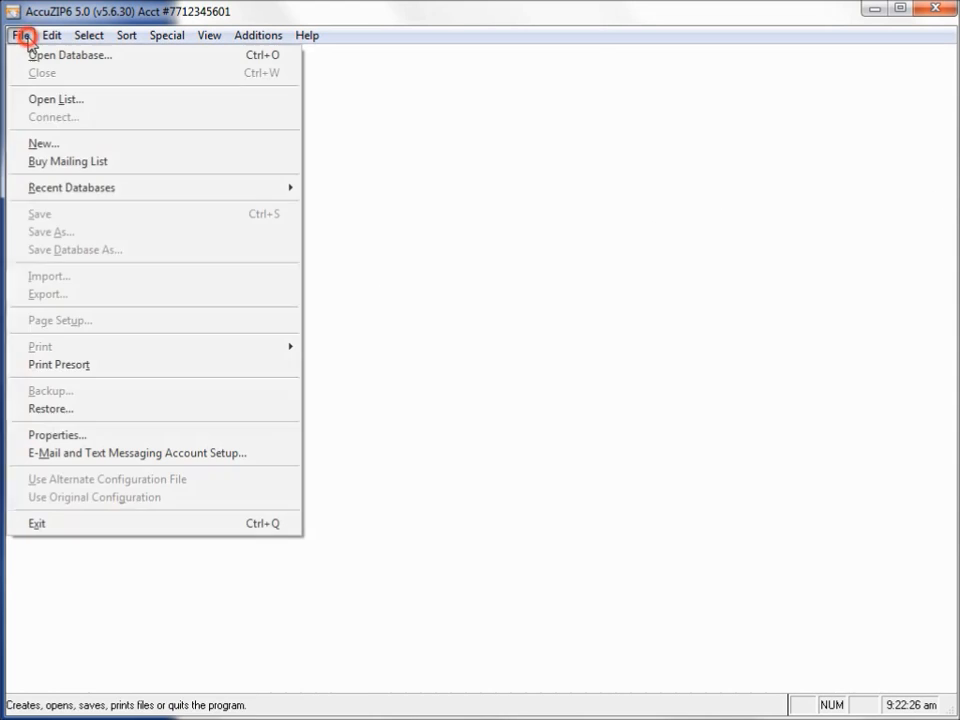
left_click(88, 440)
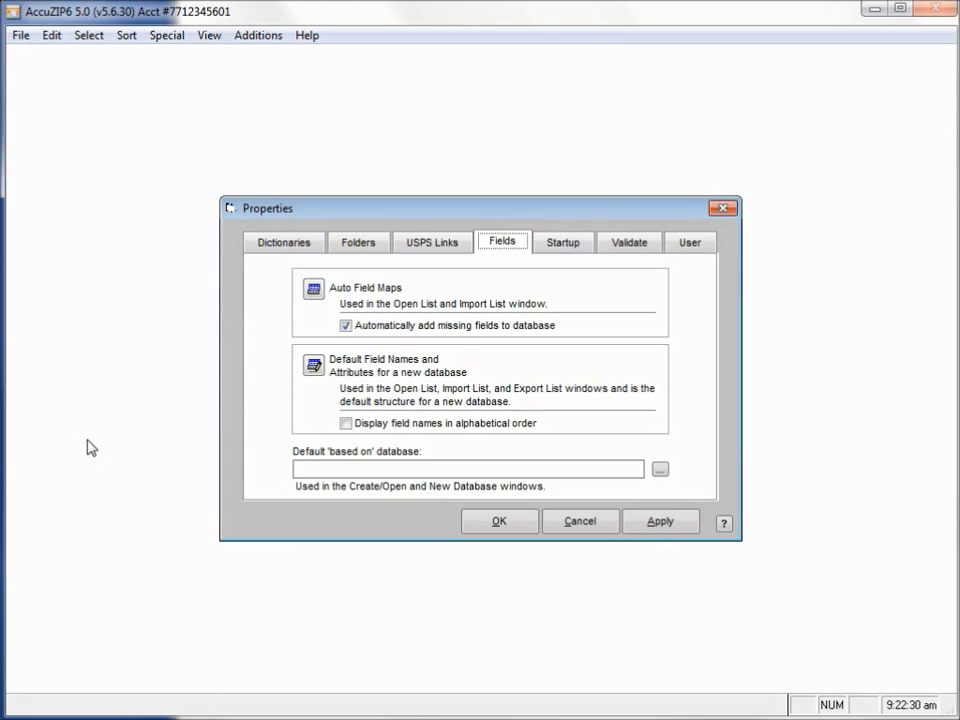
left_click(504, 243)
left_click(314, 367)
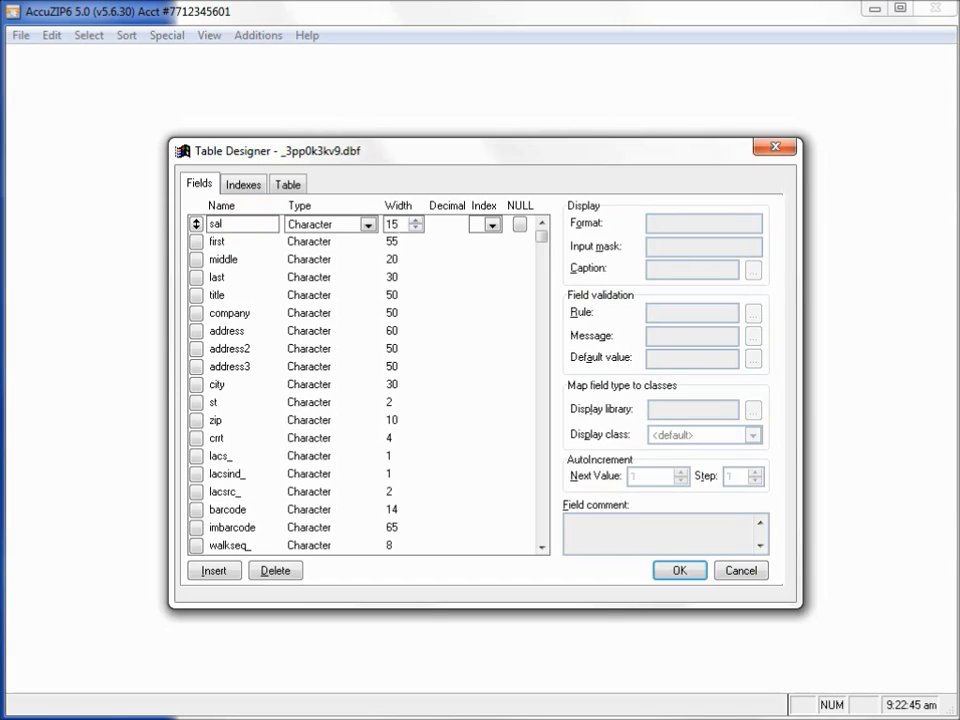
type("l")
left_click(403, 223)
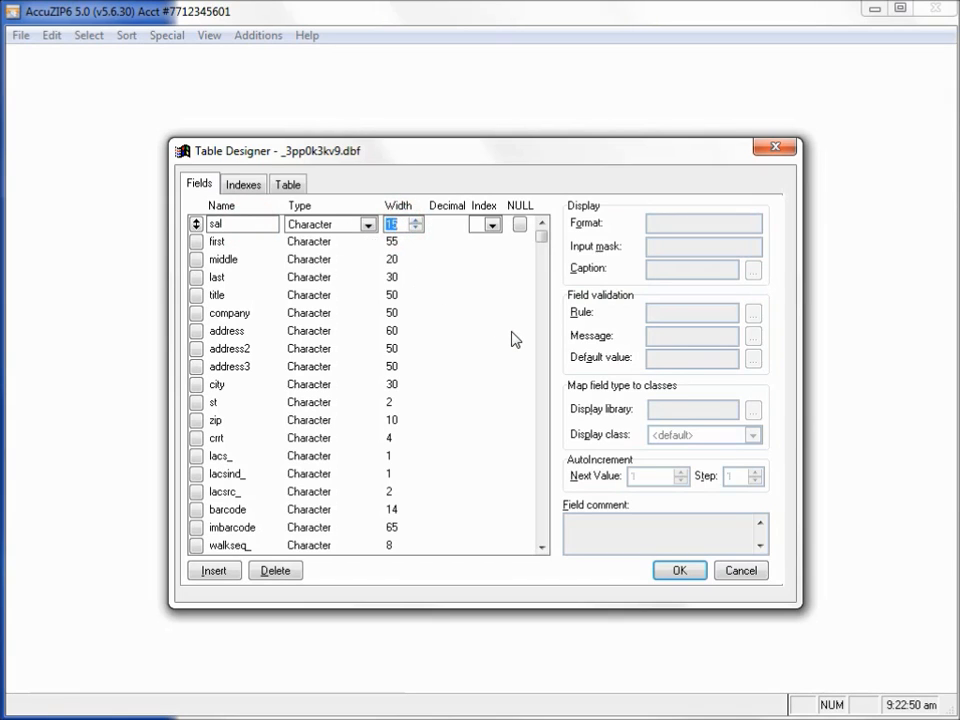
type("50")
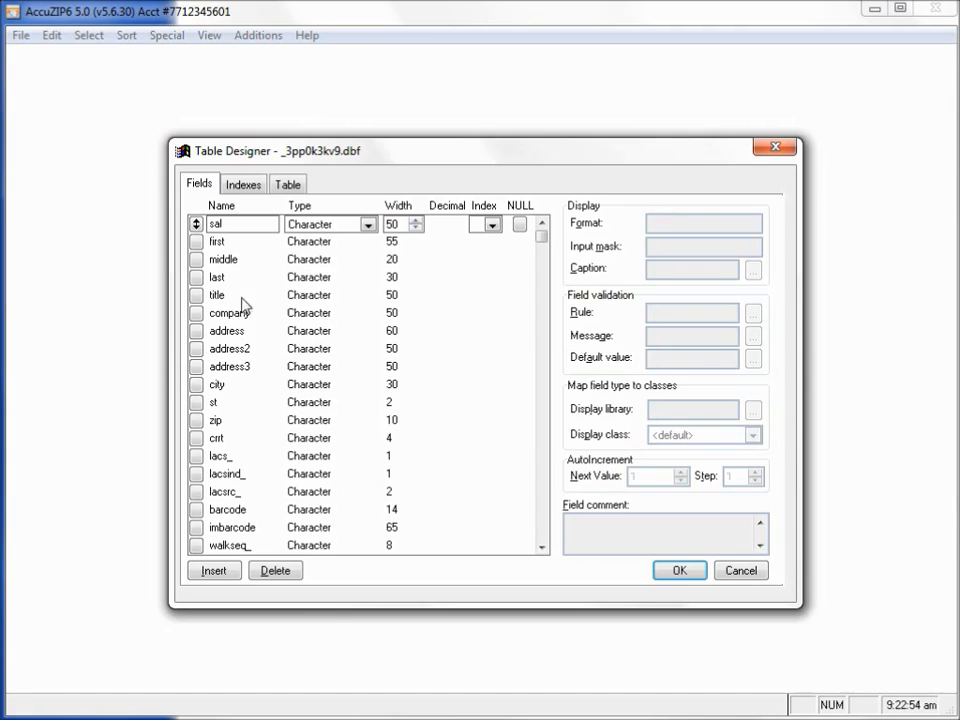
left_click(244, 225)
Step: Insert a character field named mailerid with a width of 9 directly above the company field
left_click(231, 313)
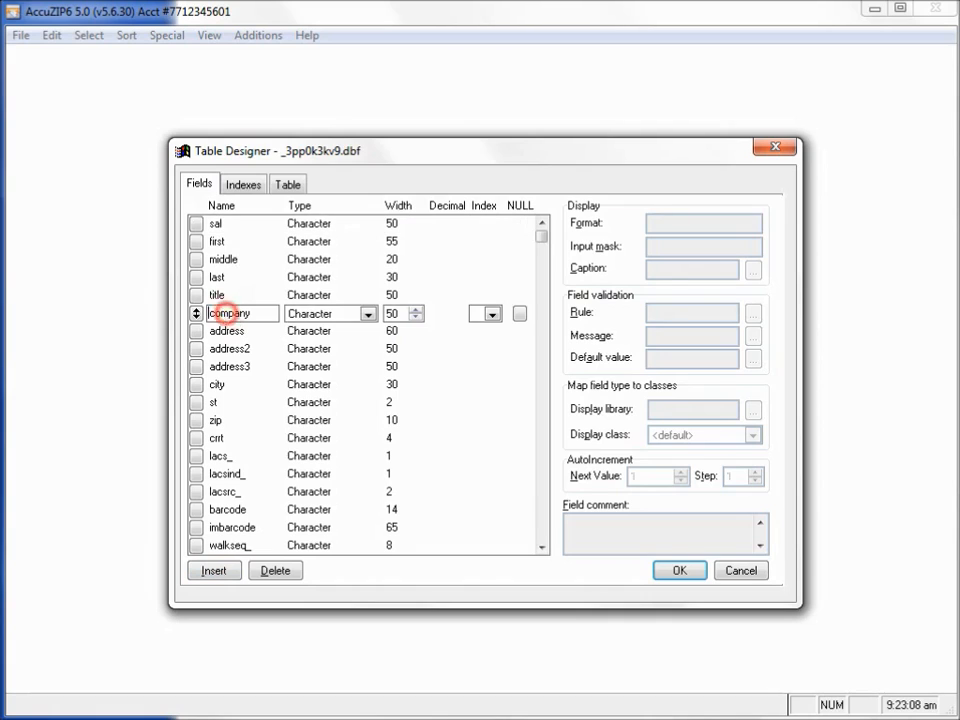
left_click(213, 572)
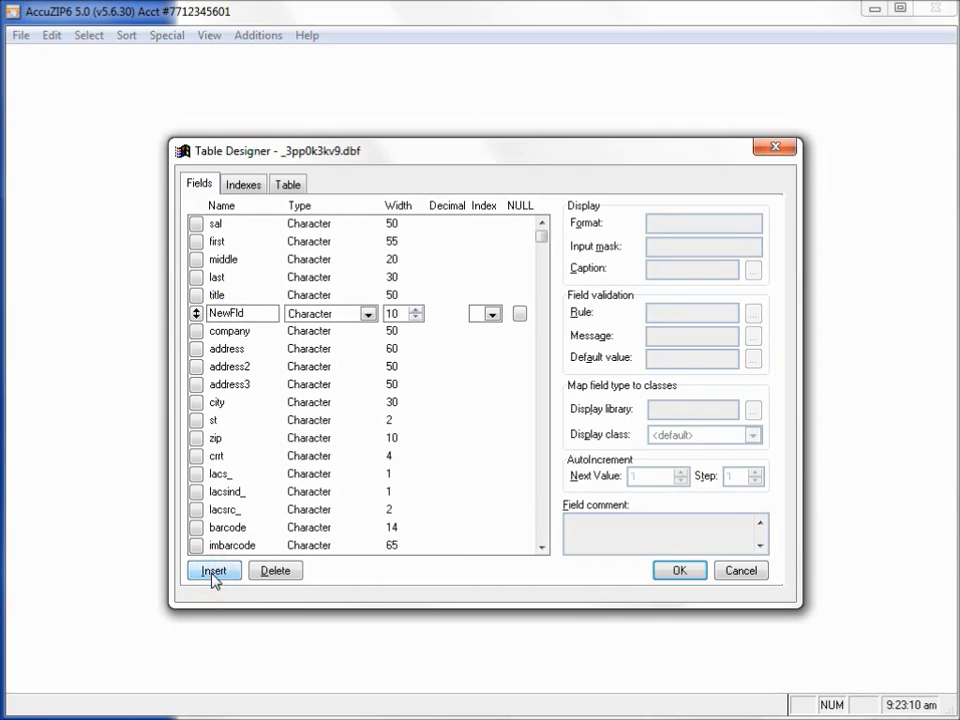
left_click(257, 313)
double_click(257, 313)
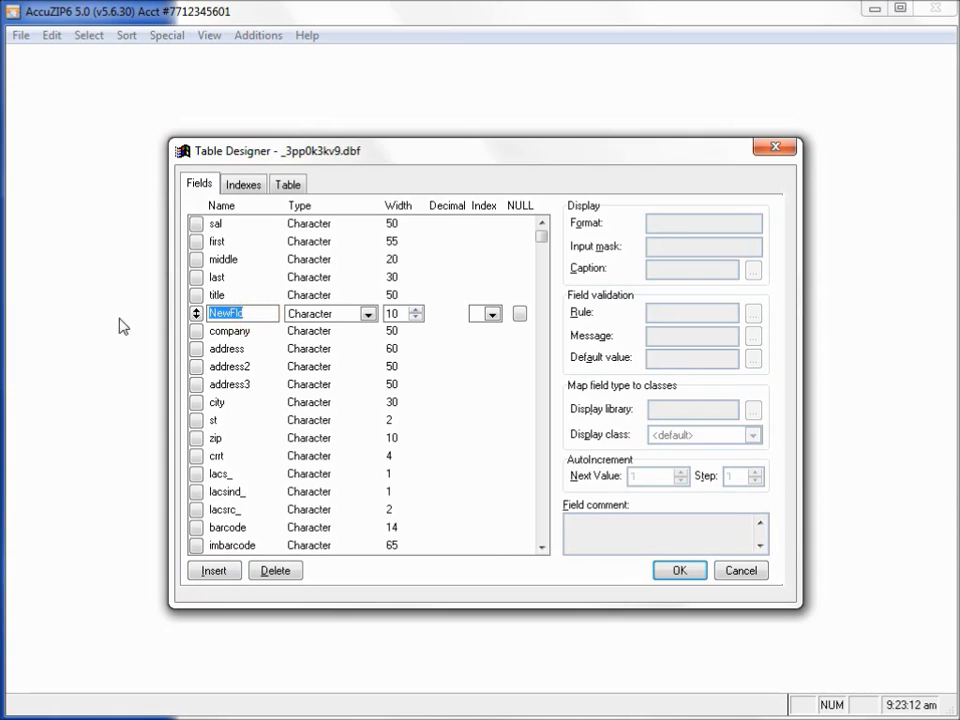
type("mailer")
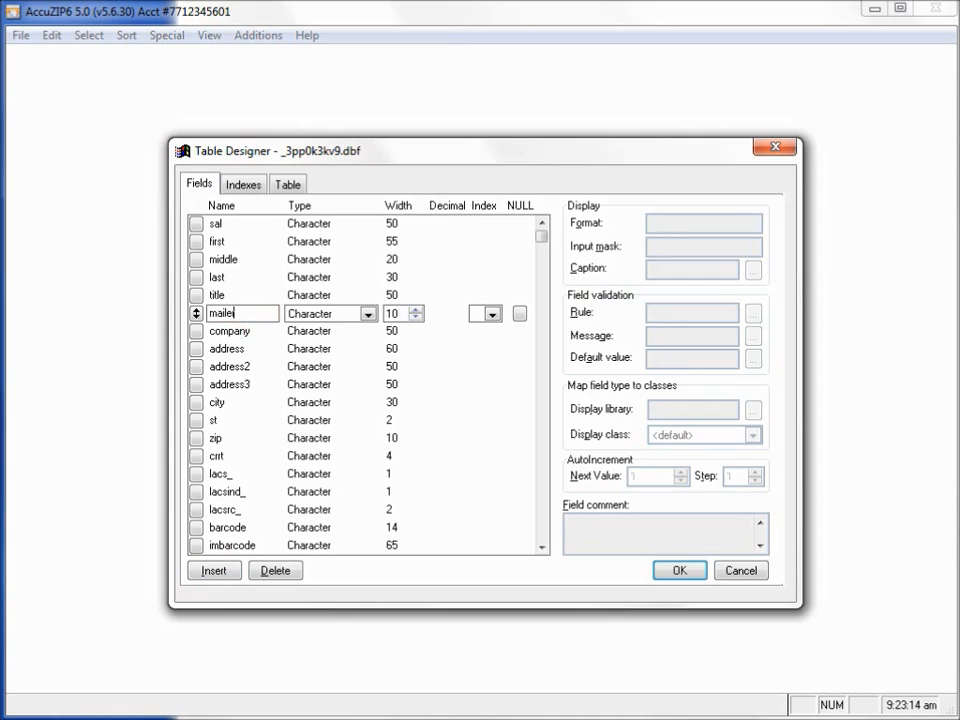
type("id")
left_click(394, 313)
type("9")
left_click(232, 332)
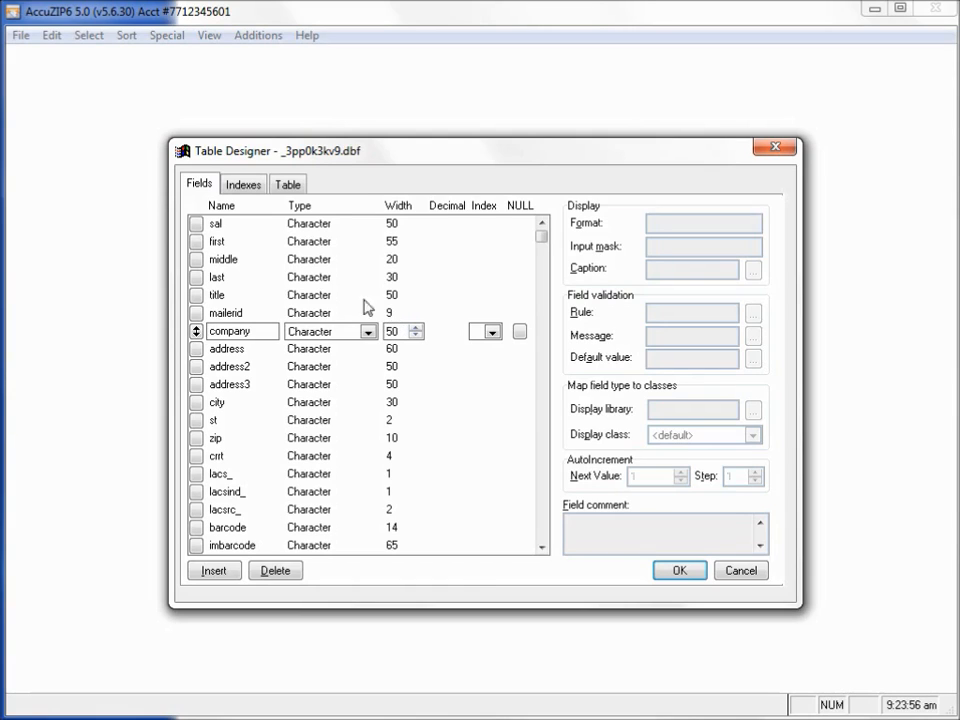
Step: Save the default field structure changes permanently and accept the program properties
left_click(215, 225)
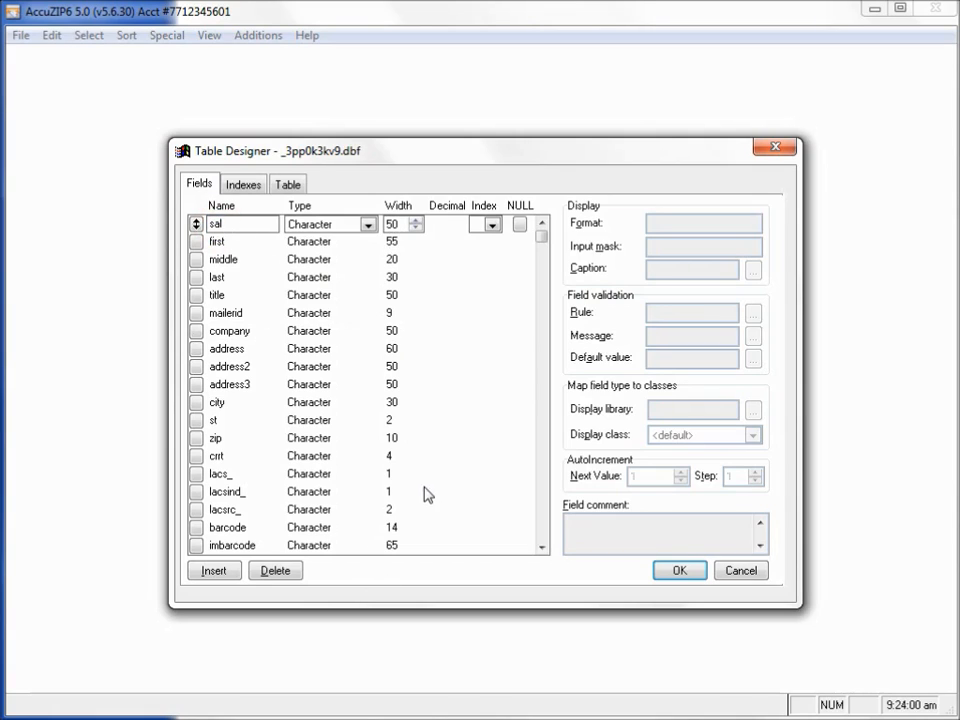
left_click(693, 574)
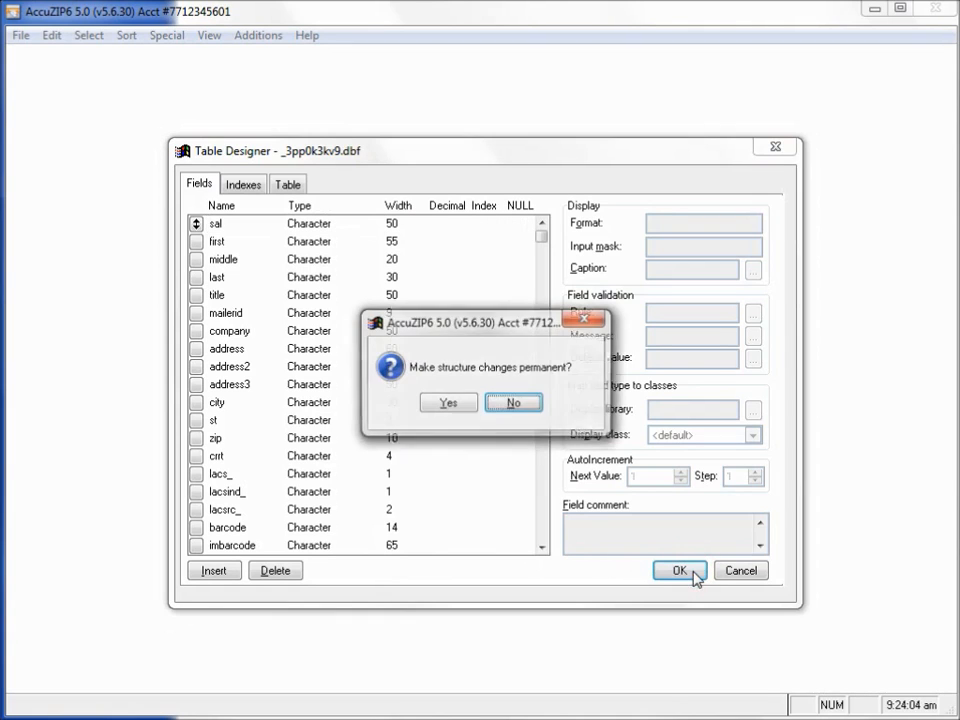
left_click(449, 403)
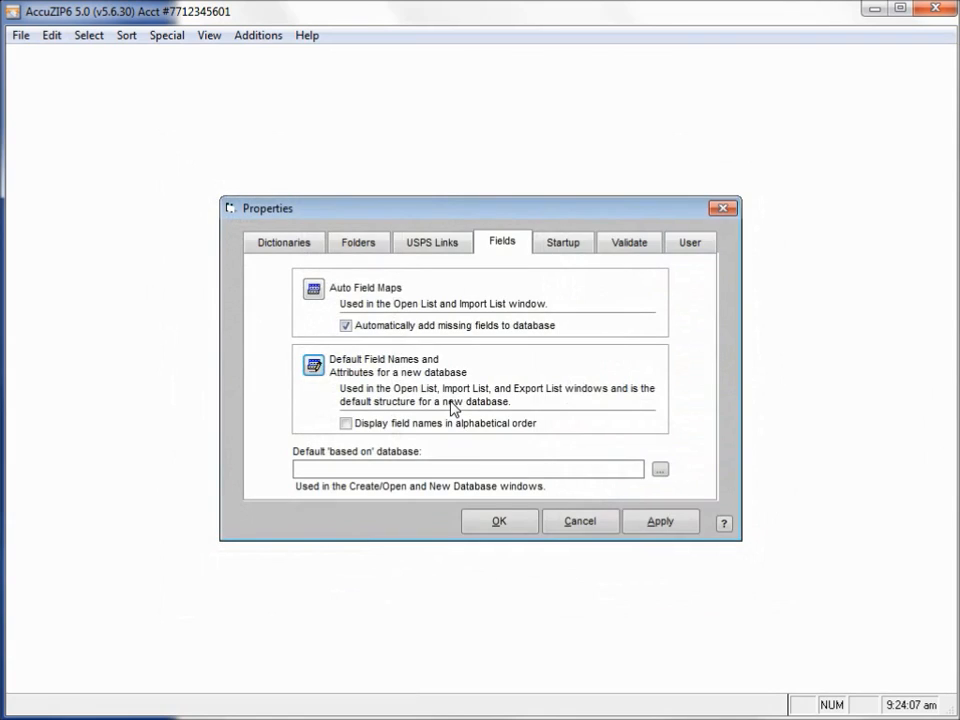
left_click(508, 528)
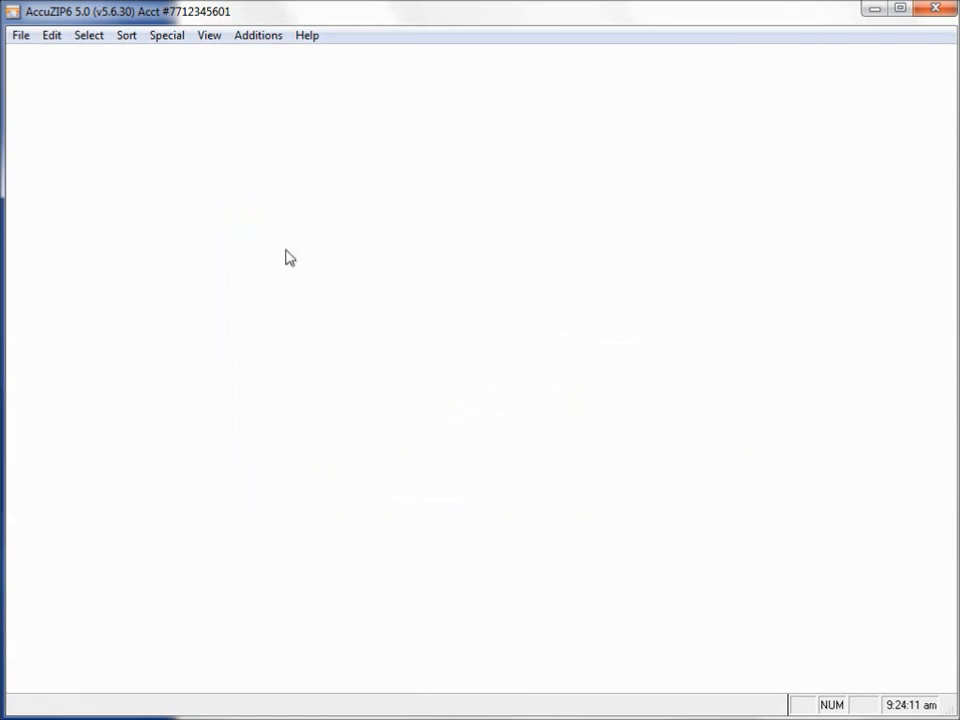
Step: Open the list demofile.csv from Program Files (x86)\AccuZIP6 5.0\Demo for import and select Mailerid among the available fields
left_click(24, 37)
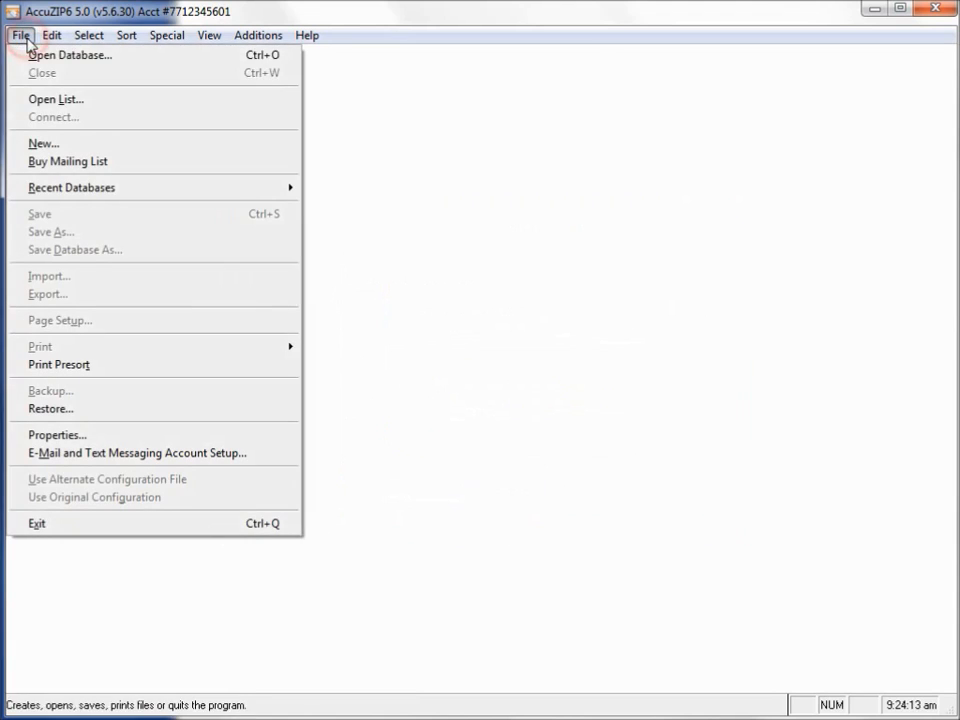
left_click(44, 101)
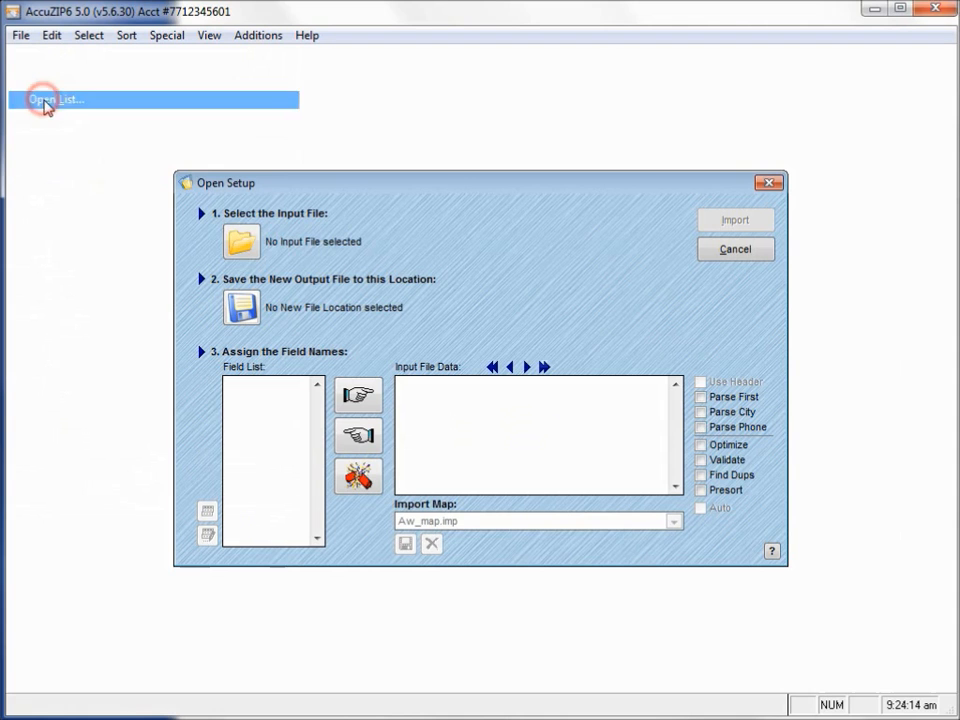
left_click(250, 257)
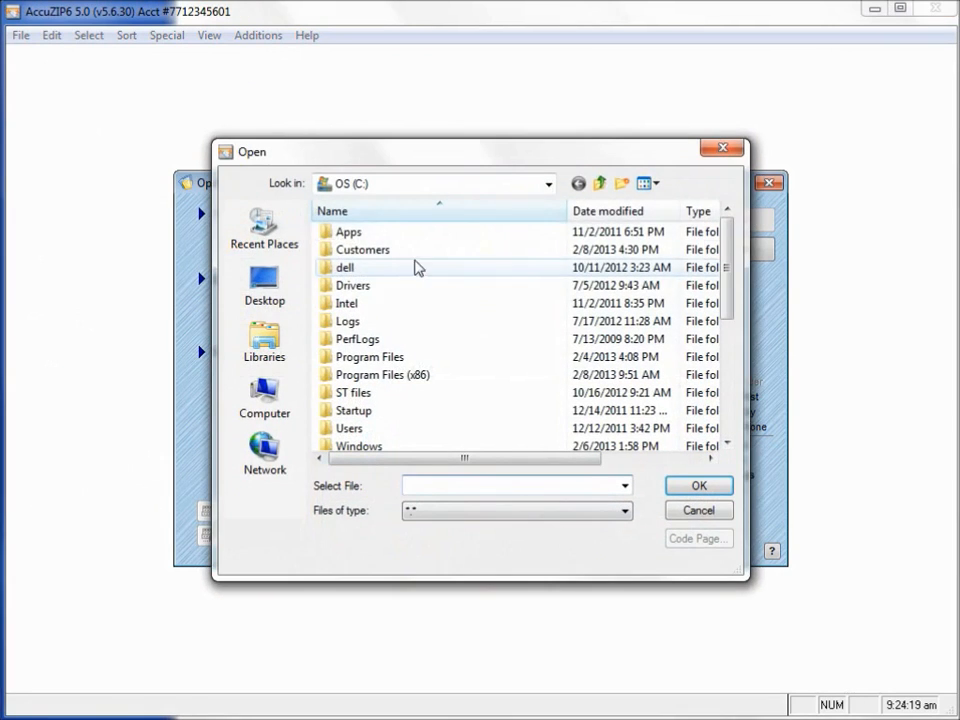
double_click(398, 375)
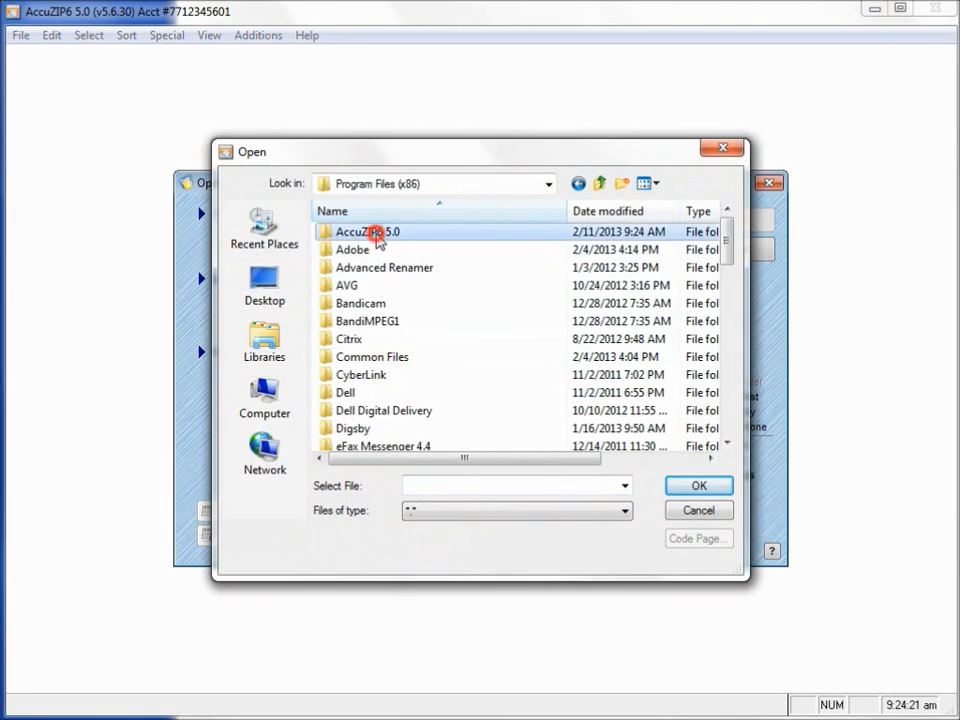
double_click(378, 231)
double_click(354, 304)
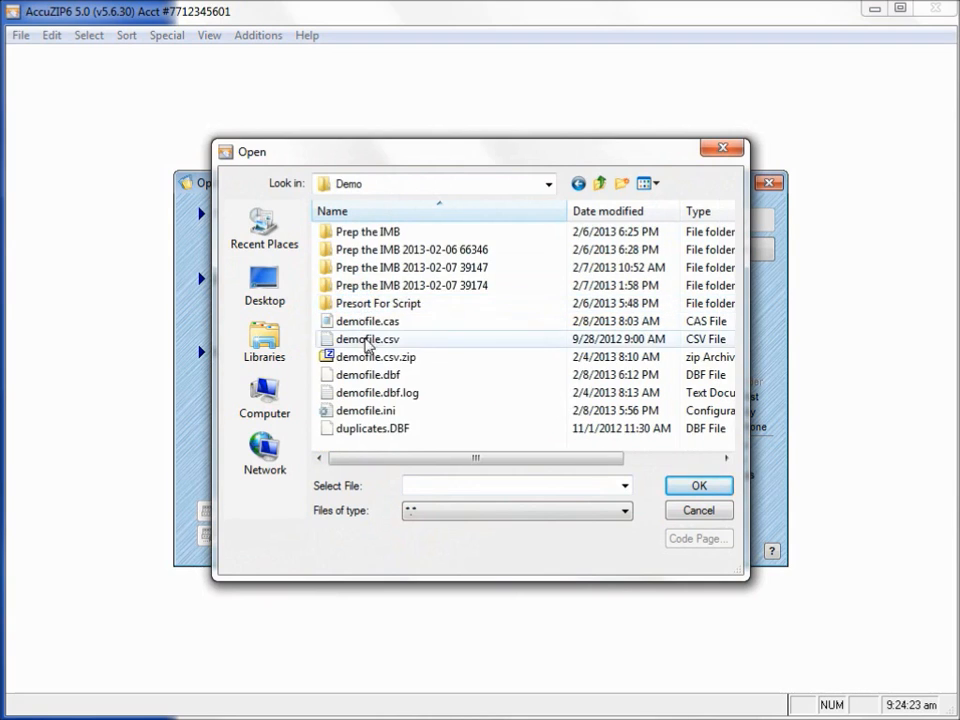
double_click(363, 340)
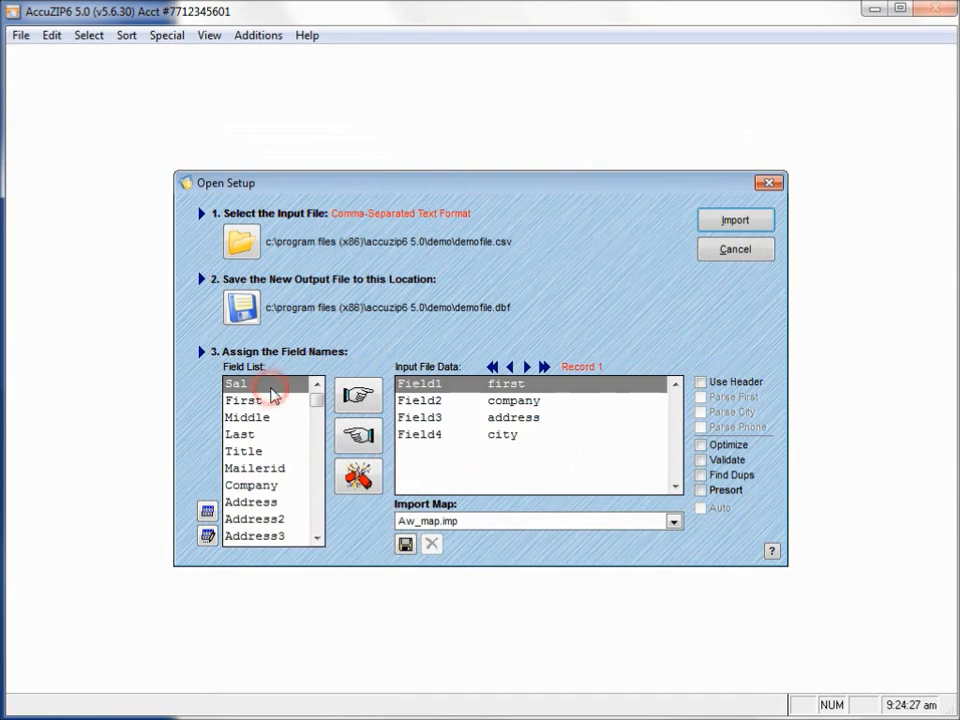
left_click(286, 472)
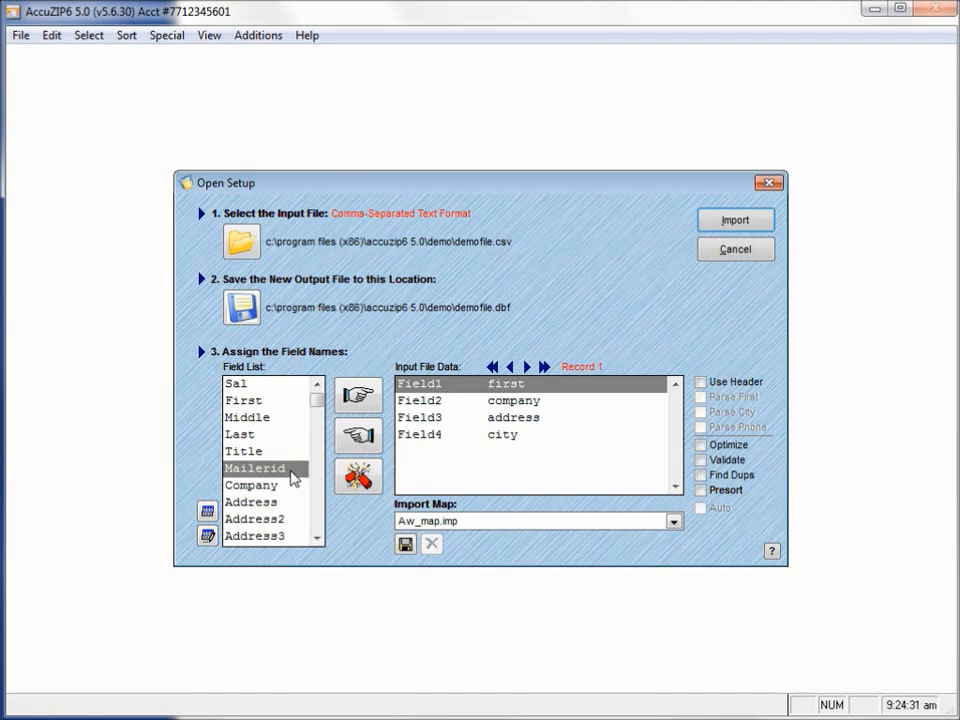